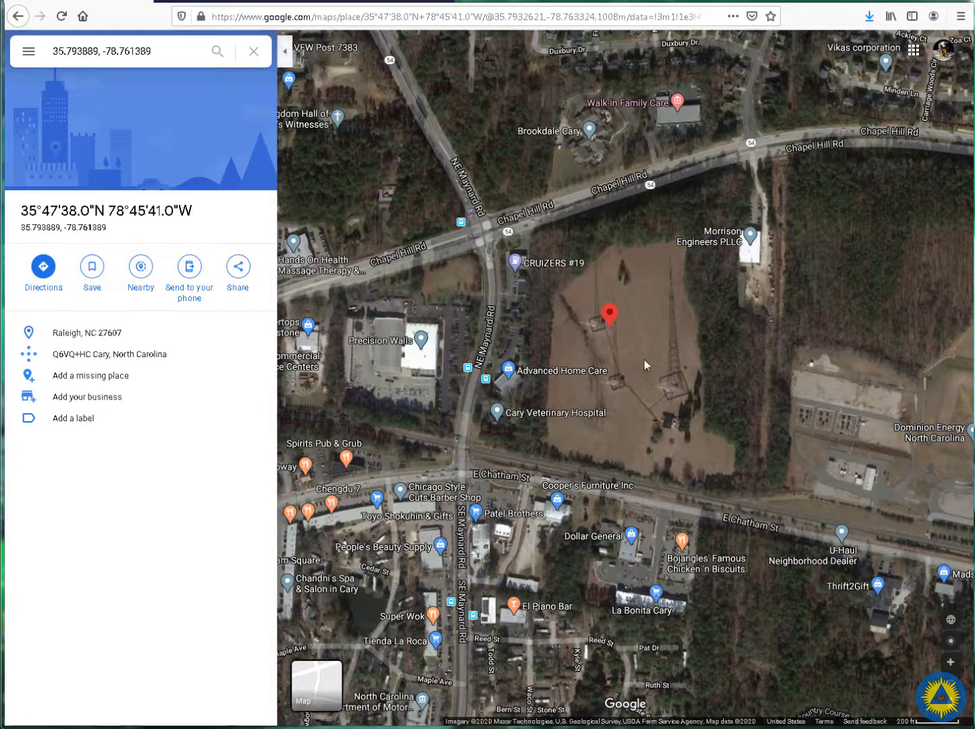
# Step: Reveal the WPTF-Am Raleigh place card at the pinned coordinates, then return to the WPTF GeoHack page
pyautogui.click(606, 315)
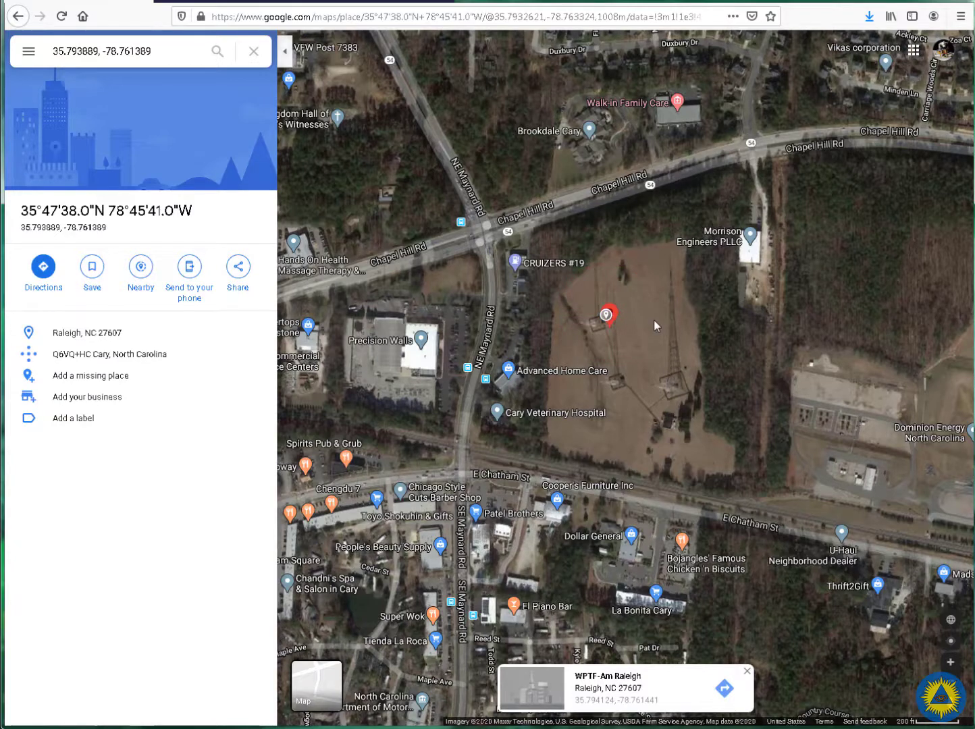
pyautogui.click(243, 5)
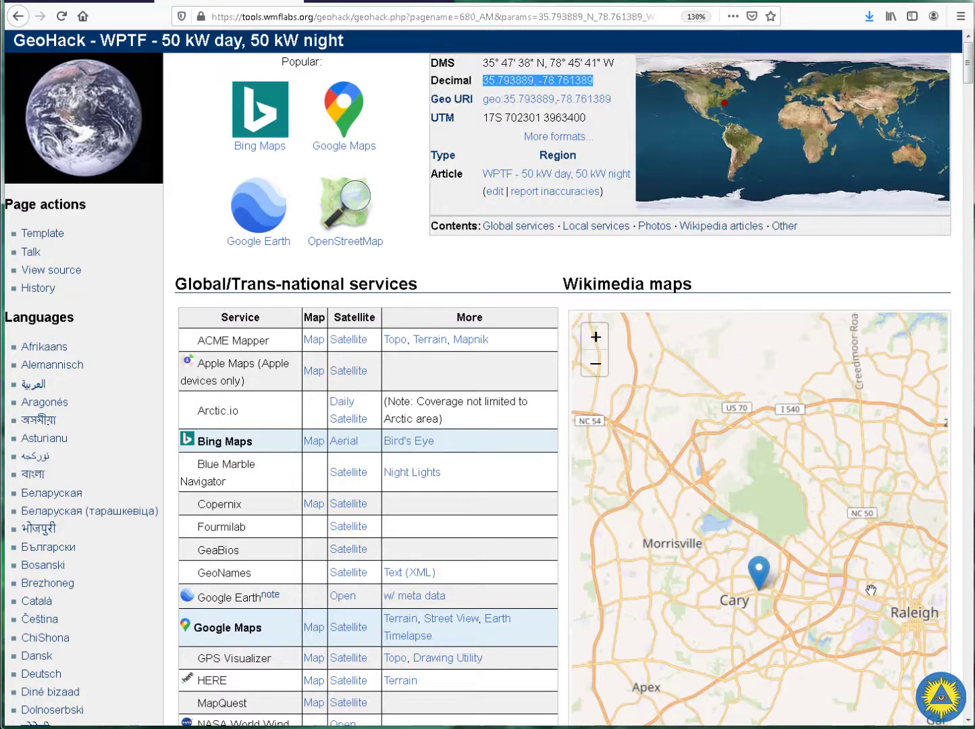
# Step: From the sdr.hu list, open the K1RA/KW4VA Virginia receiver at kiwisdr.k1ra.us:8073
pyautogui.click(351, 2)
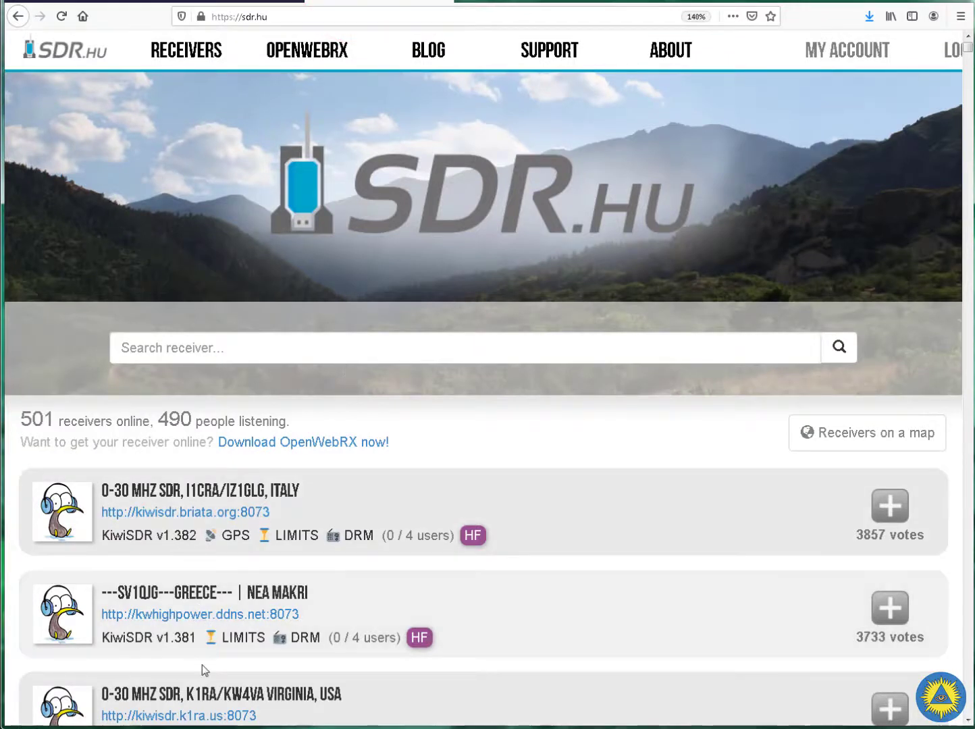
pyautogui.click(194, 717)
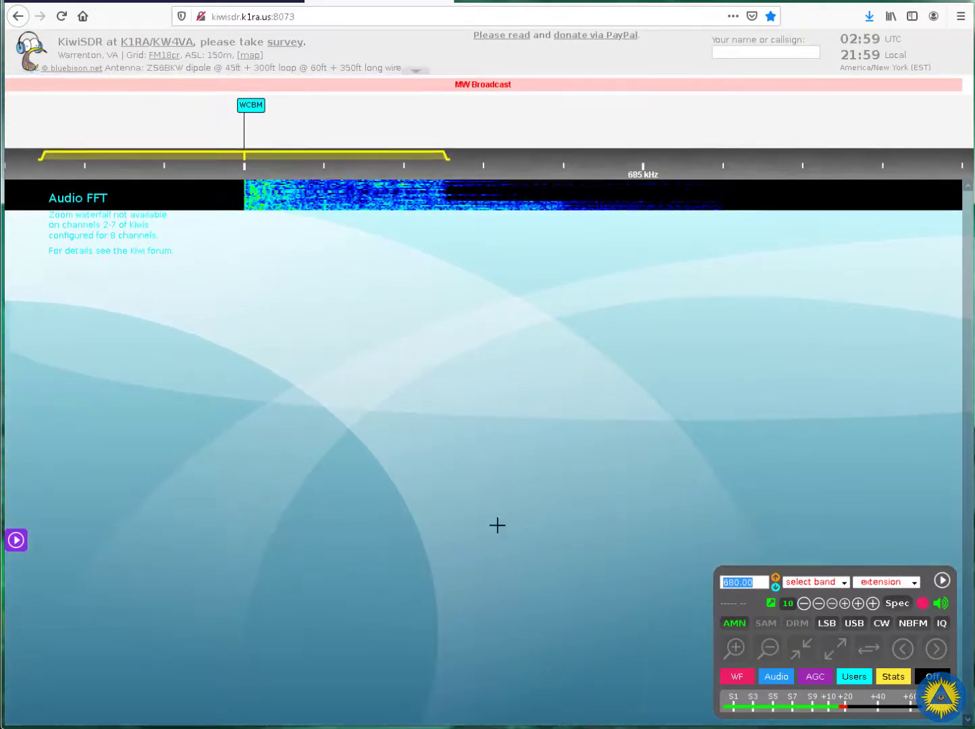
# Step: Tune the KiwiSDR receiver to 680 kHz
pyautogui.click(755, 581)
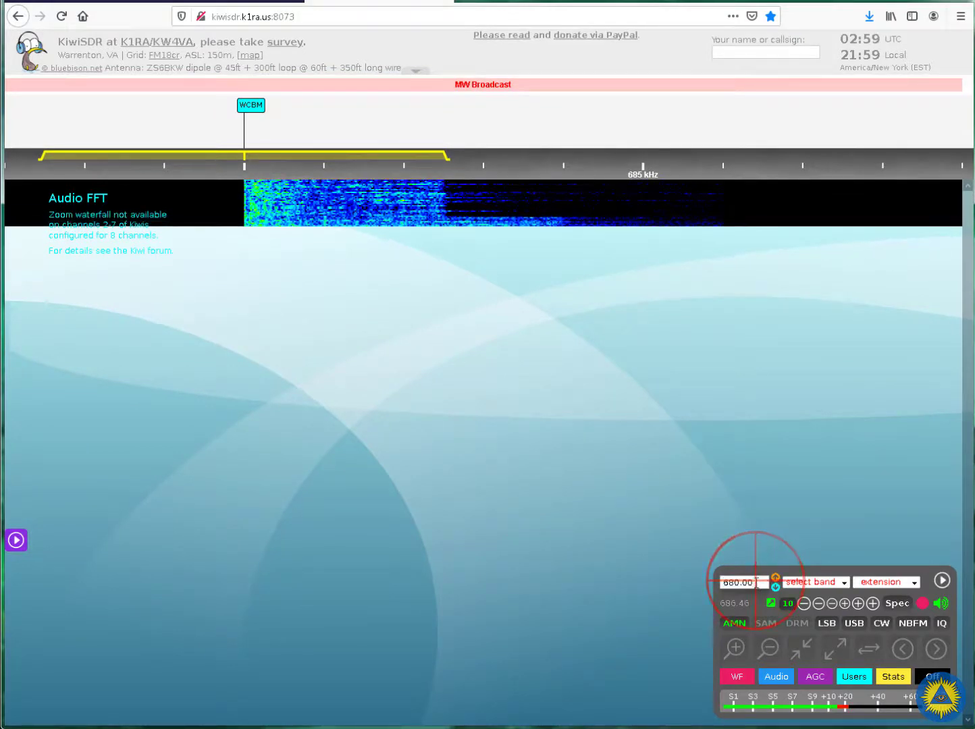
pyautogui.write('680')
pyautogui.press('Return')
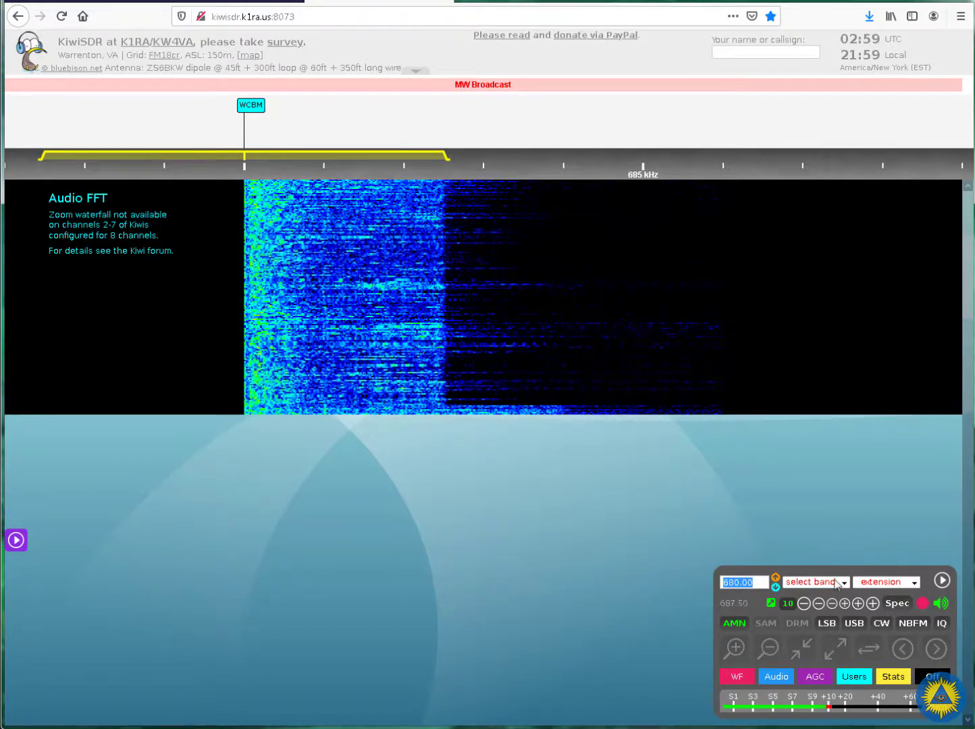
# Step: Start the TDoA extension and expand the Scandinavian and US receiver clusters on its map
pyautogui.click(917, 585)
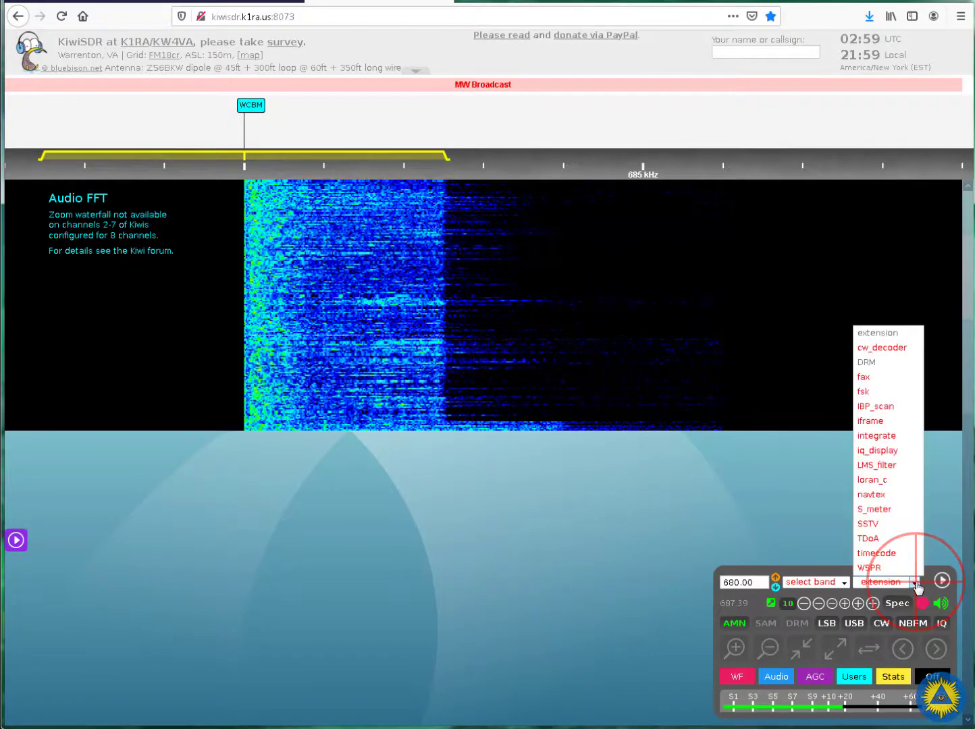
pyautogui.click(882, 539)
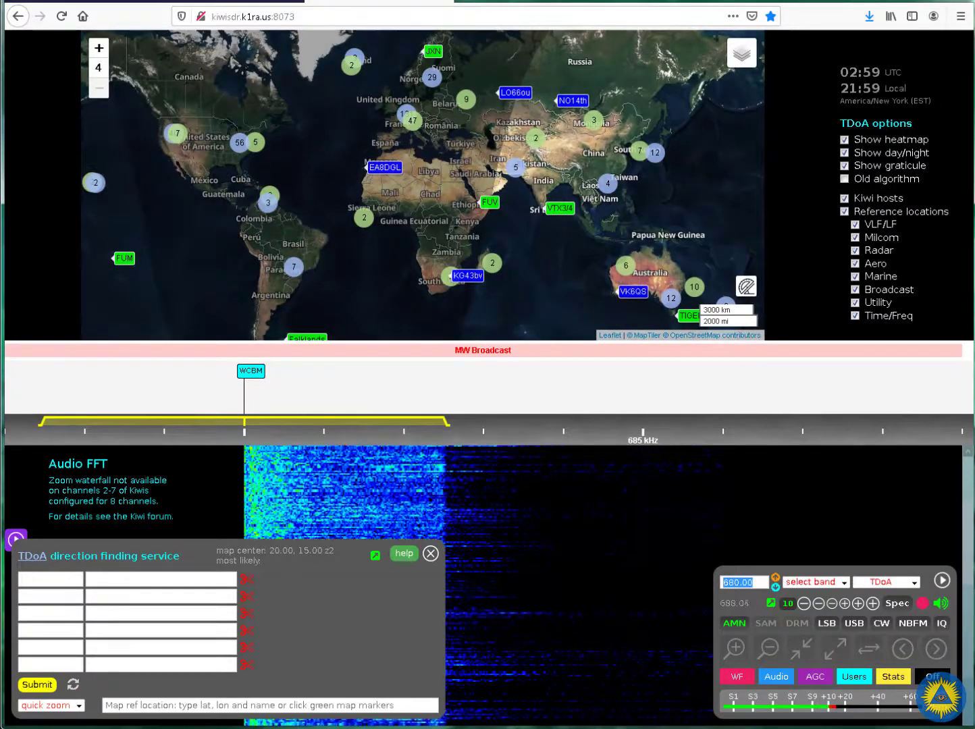
pyautogui.click(433, 86)
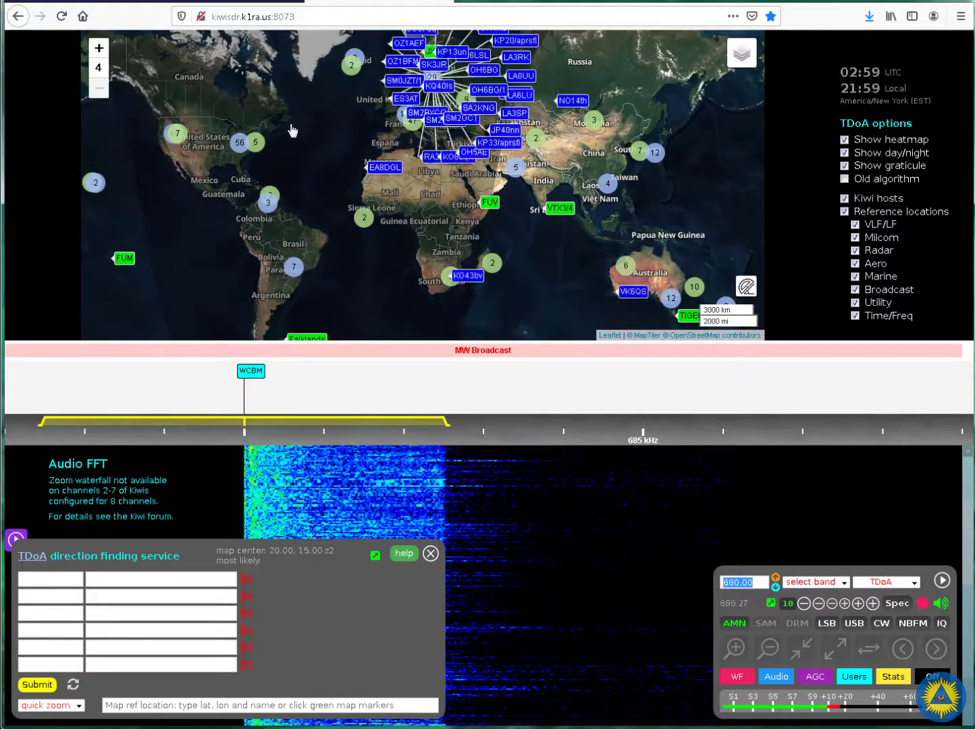
pyautogui.click(255, 143)
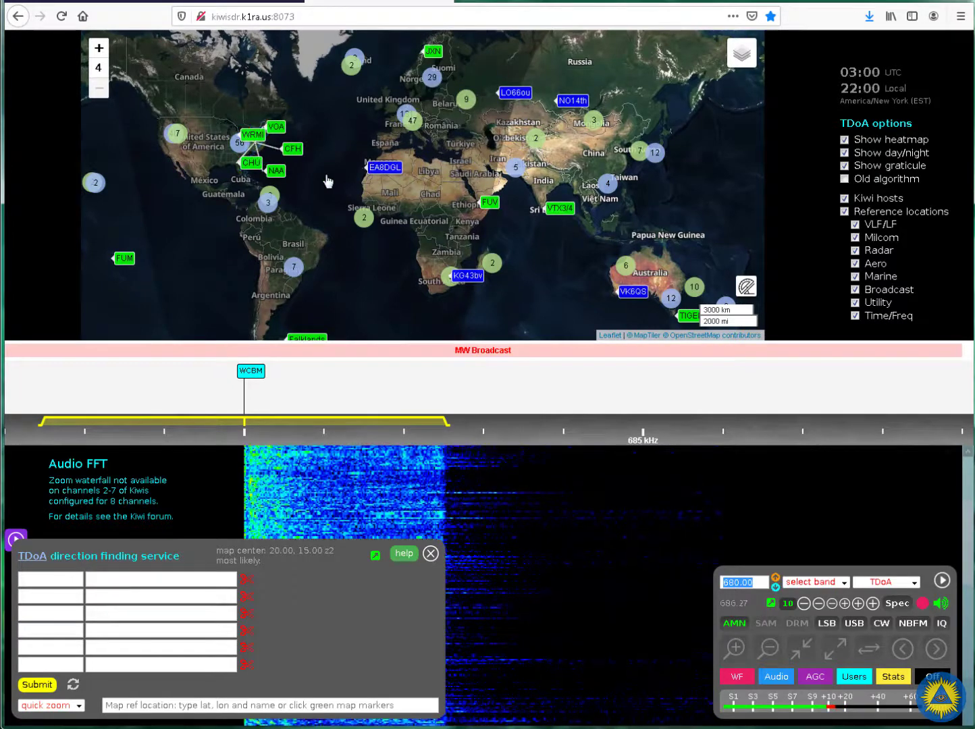
# Step: Pan and zoom the map to centre on the mid-Atlantic states
pyautogui.moveTo(322, 184); pyautogui.dragTo(540, 245)
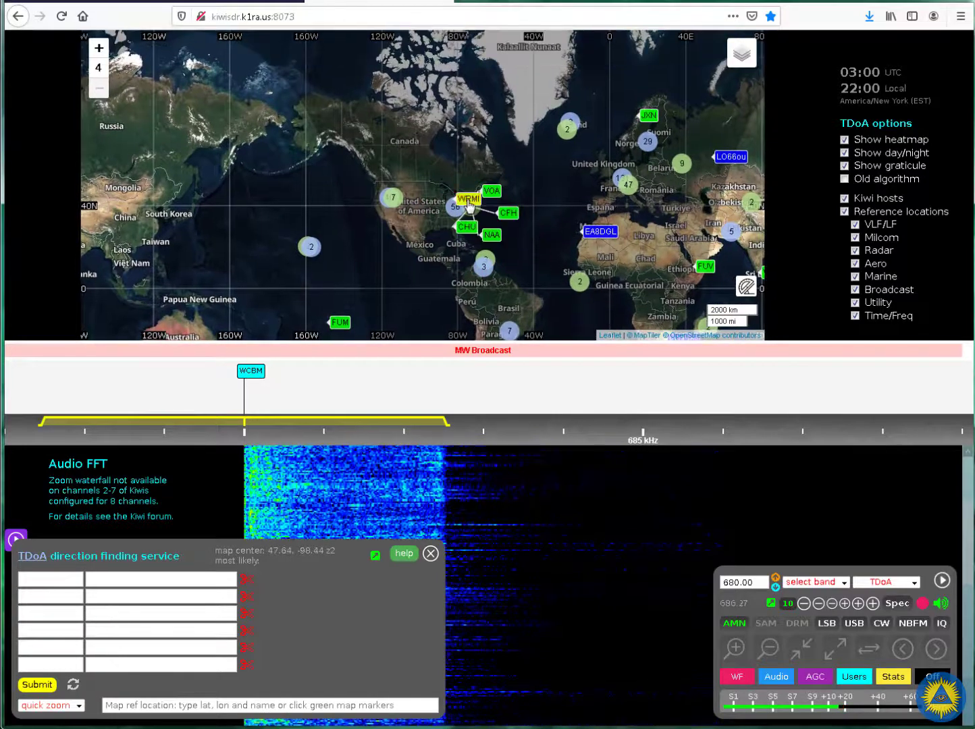
pyautogui.scroll(1, 469, 205)
pyautogui.scroll(1, 478, 228)
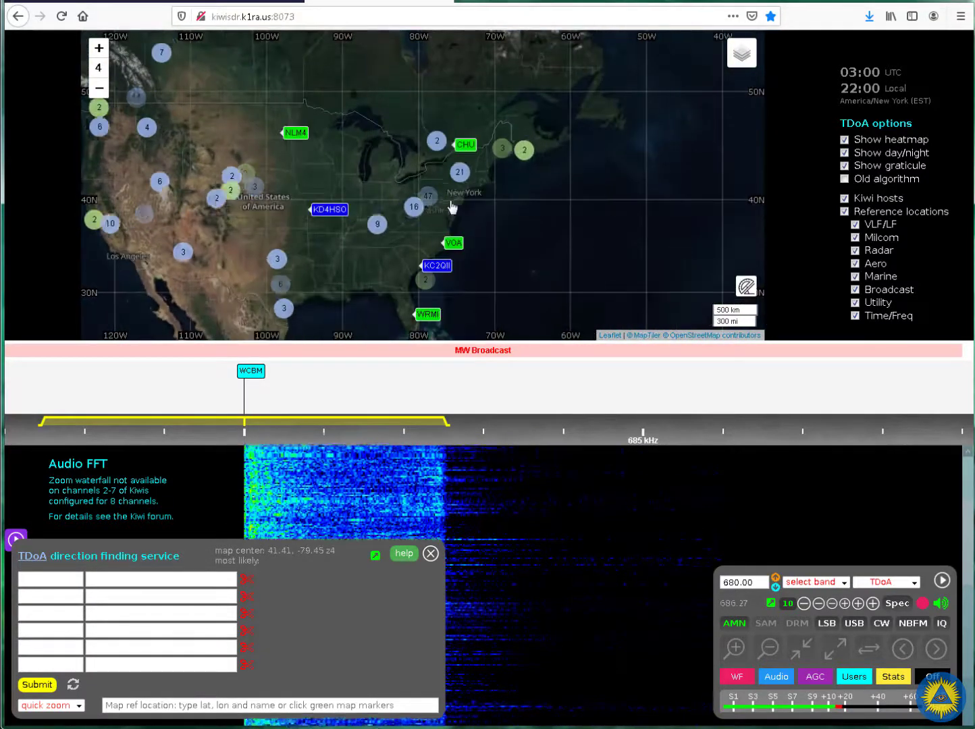
pyautogui.scroll(1, 449, 208)
pyautogui.scroll(1, 456, 221)
pyautogui.moveTo(551, 259); pyautogui.dragTo(613, 217)
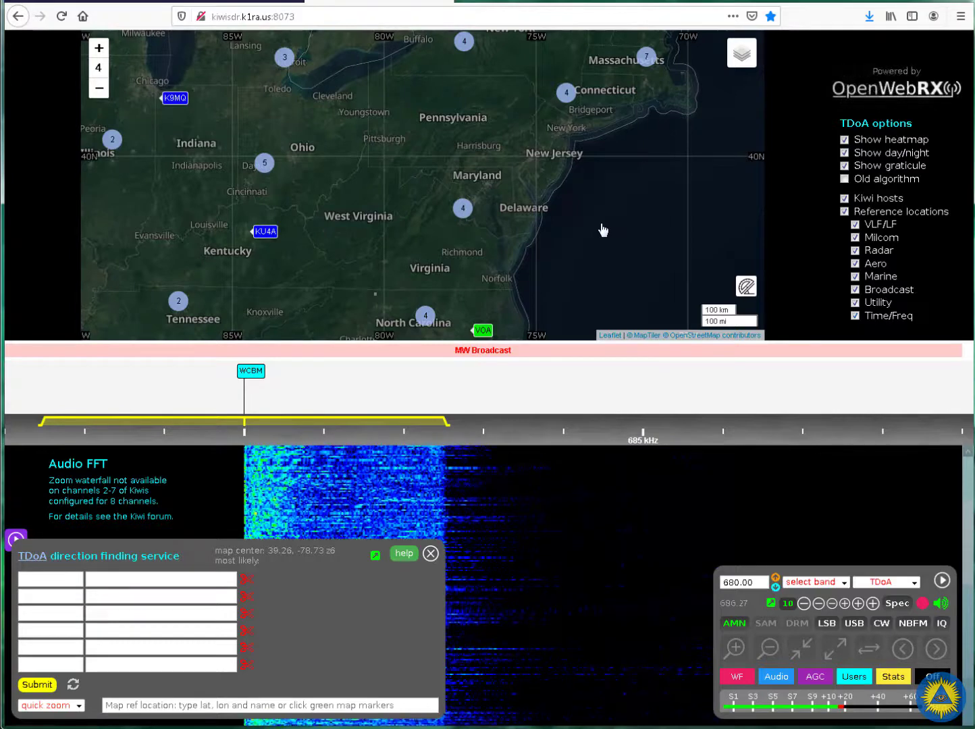
# Step: Expand the four-receiver Delaware cluster and zoom around Virginia to show the southeastern US
pyautogui.click(471, 215)
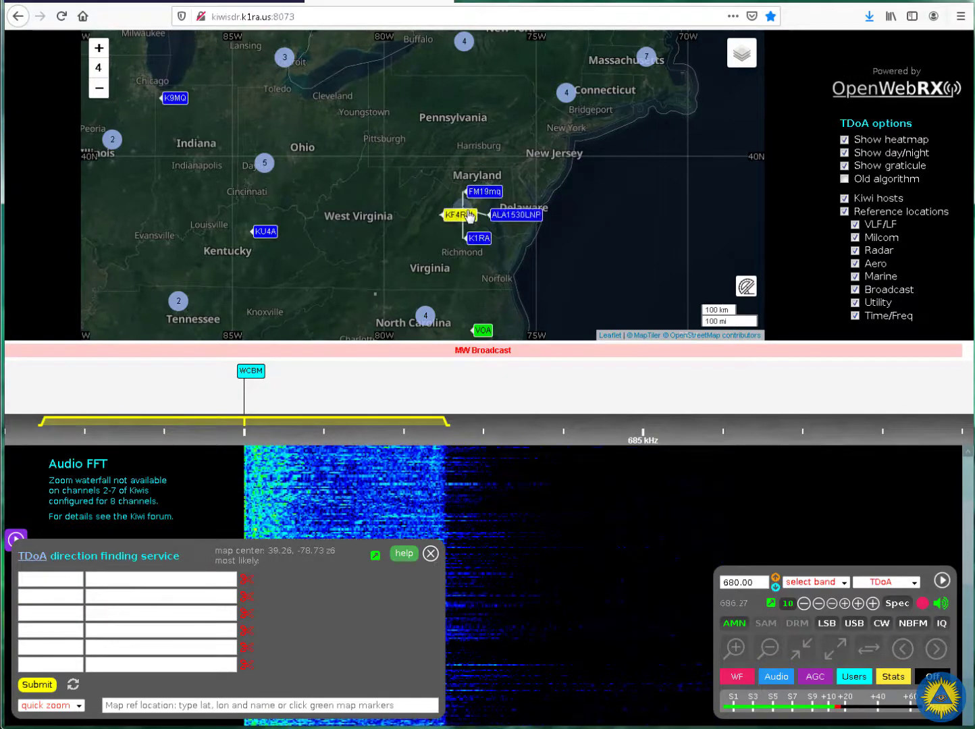
pyautogui.doubleClick(560, 238)
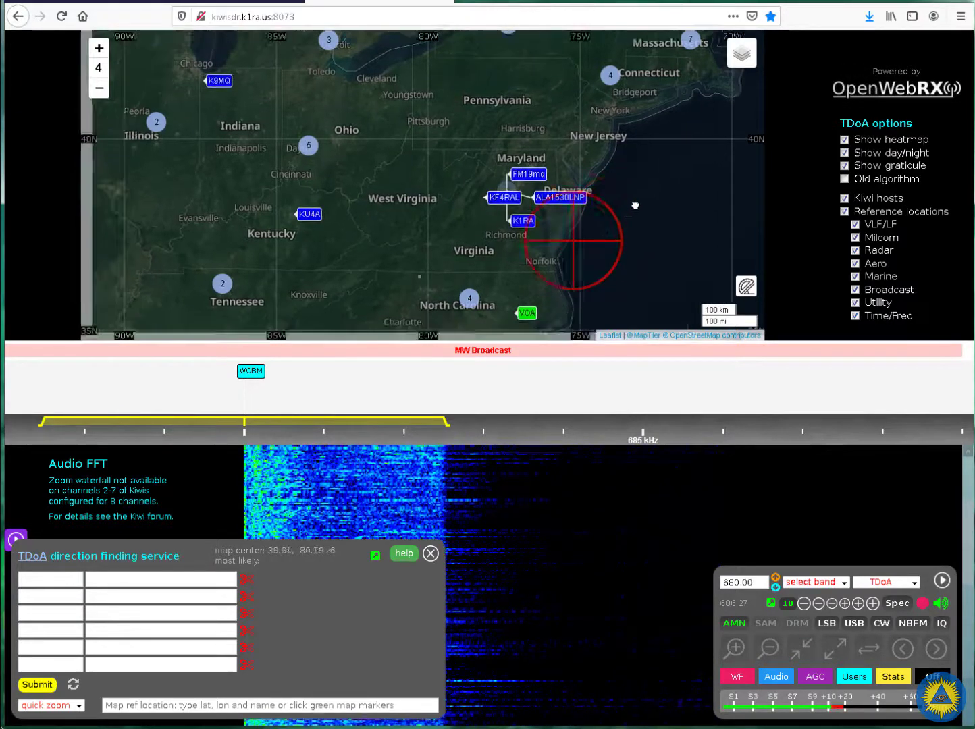
pyautogui.doubleClick(587, 192)
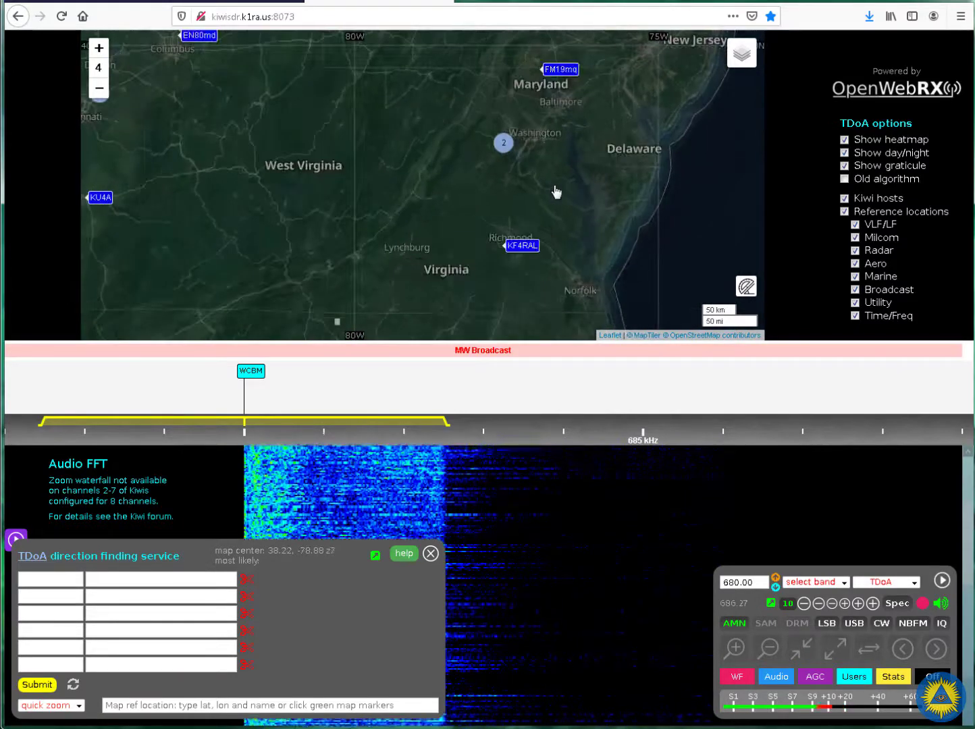
pyautogui.keyDown('shift'); pyautogui.doubleClick(672, 252); pyautogui.keyUp('shift')
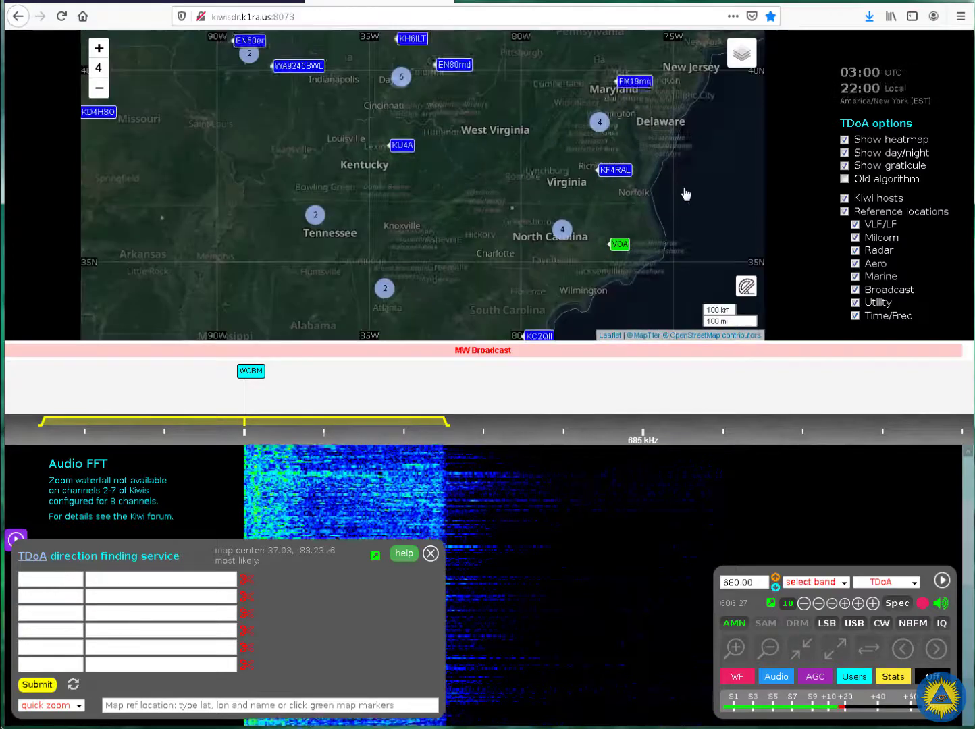
pyautogui.keyDown('shift'); pyautogui.doubleClick(696, 196); pyautogui.keyUp('shift')
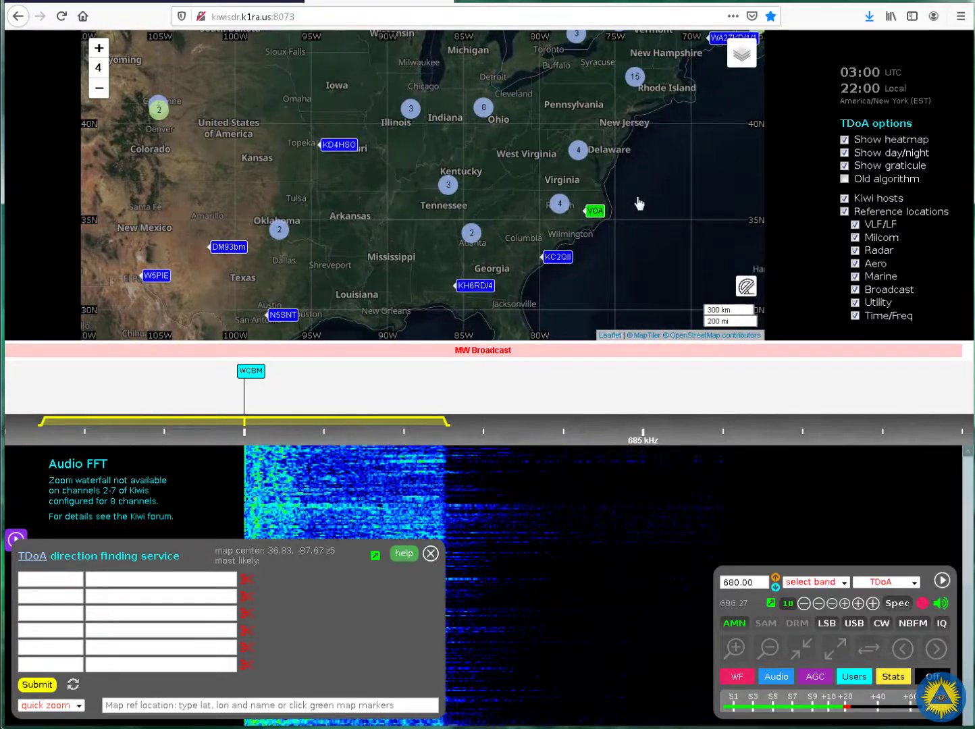
# Step: Add the K4LED, K1RA and KC2QII receivers as TDoA hosts and submit the run
pyautogui.moveTo(471, 243)
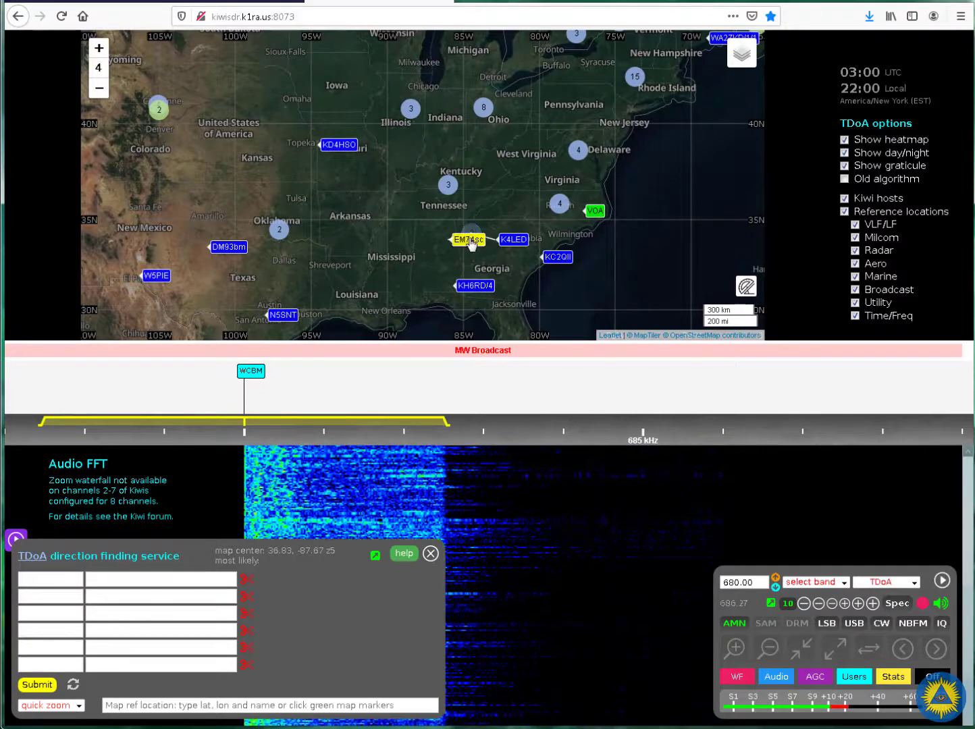
pyautogui.moveTo(507, 241)
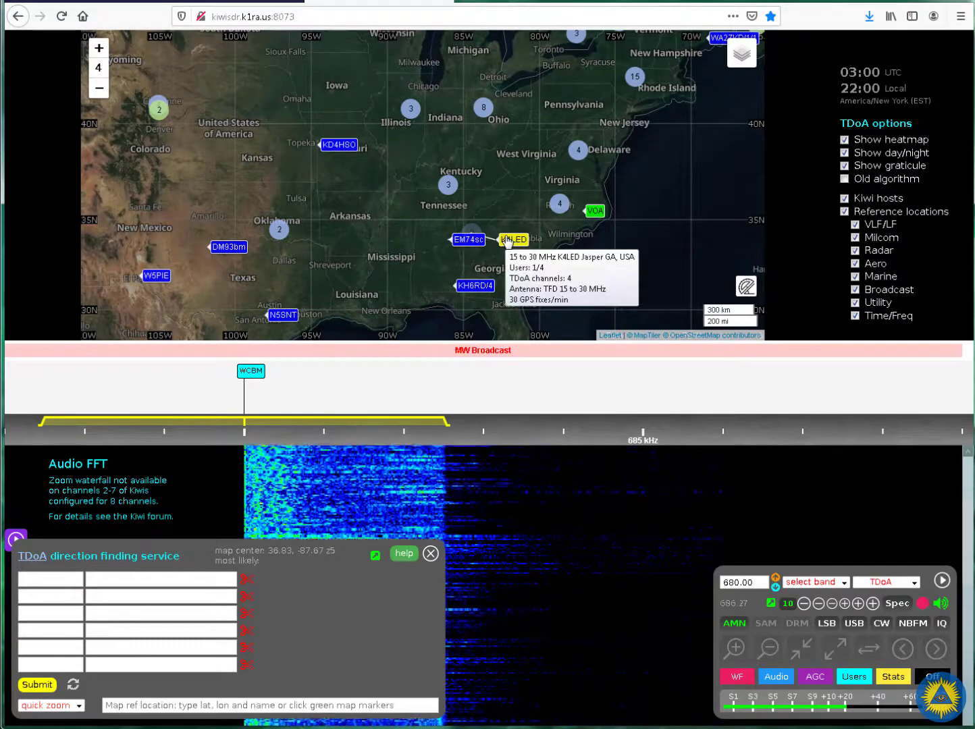
pyautogui.click(507, 242)
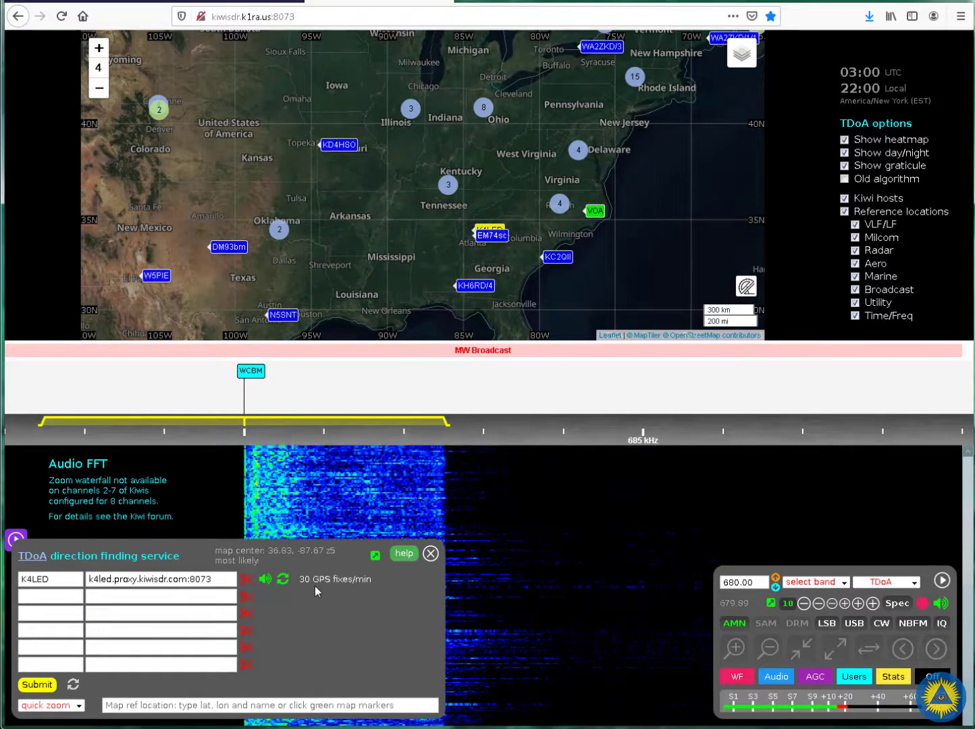
pyautogui.moveTo(584, 150)
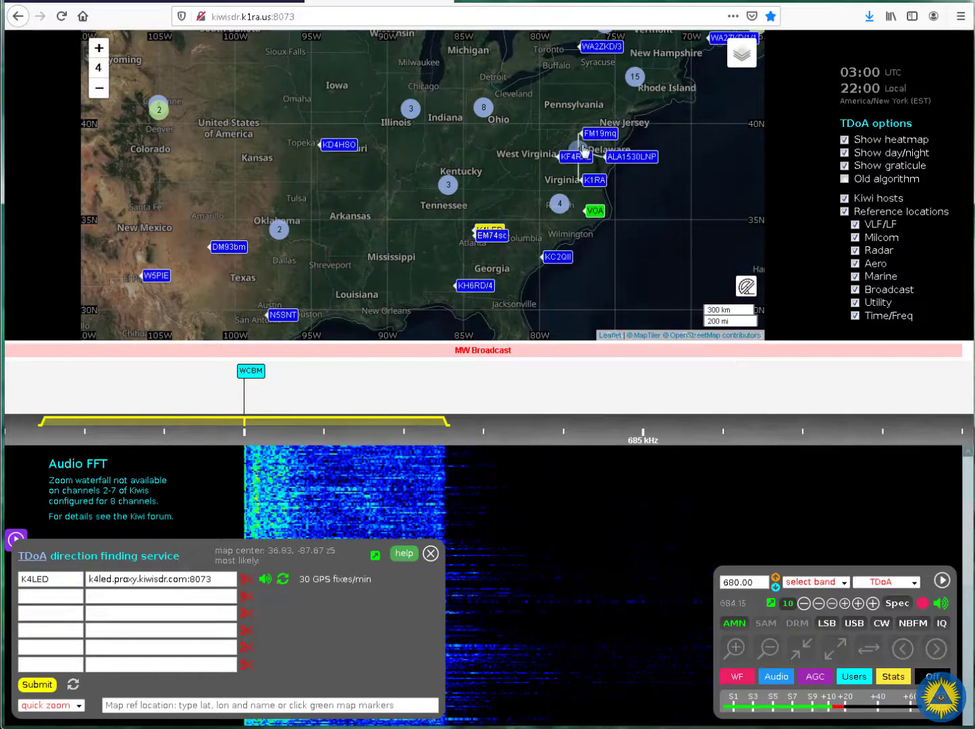
pyautogui.click(593, 181)
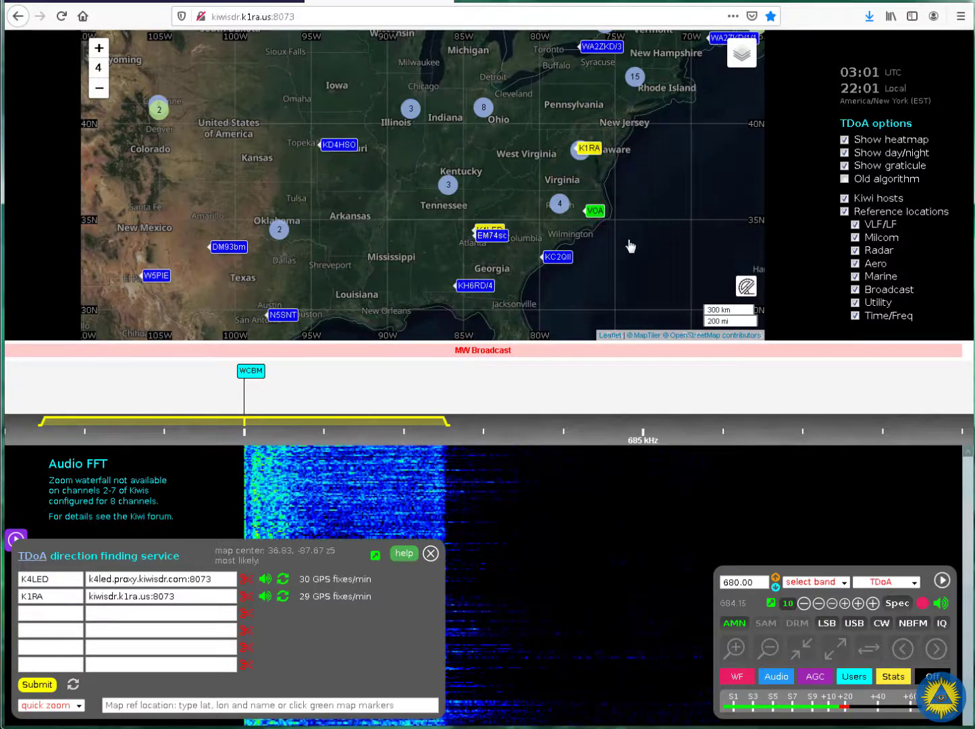
pyautogui.moveTo(555, 268)
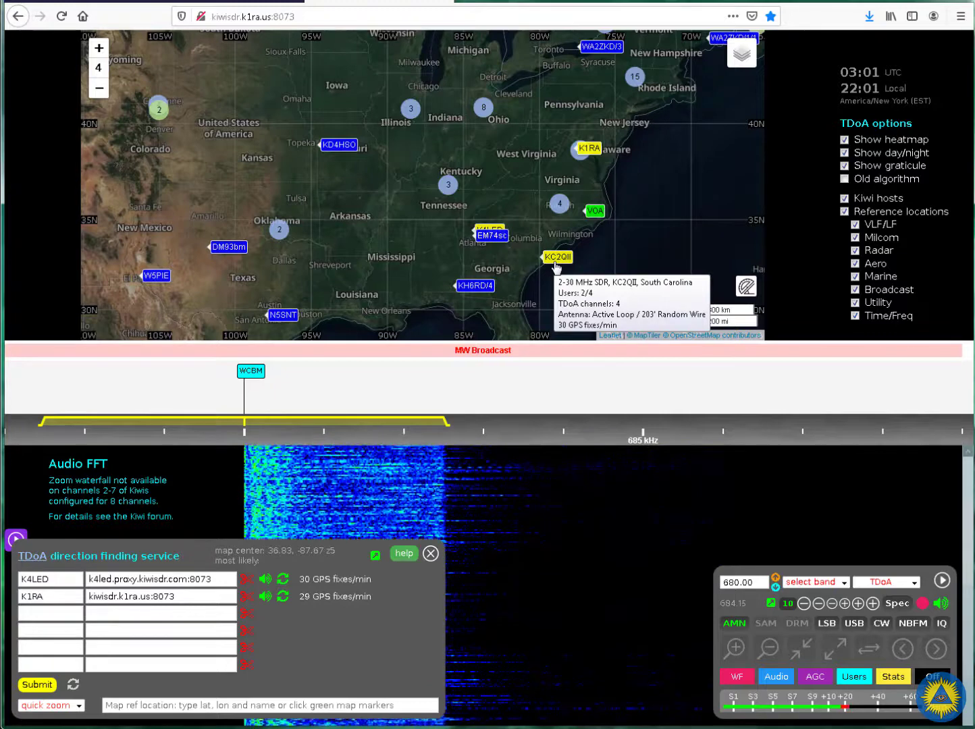
pyautogui.click(556, 262)
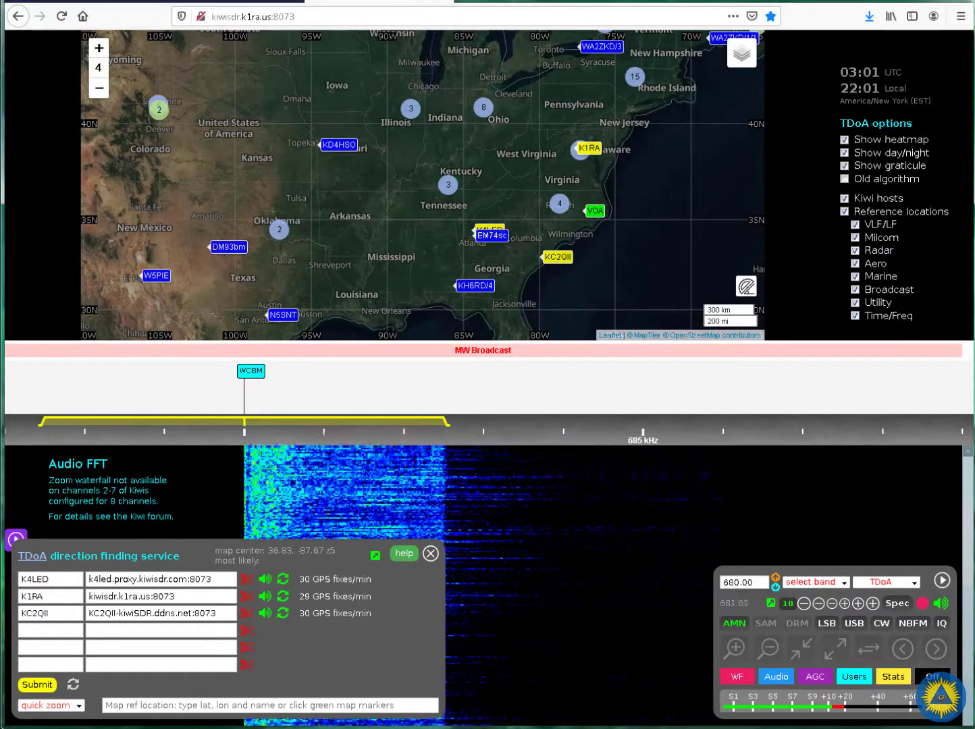
pyautogui.click(38, 685)
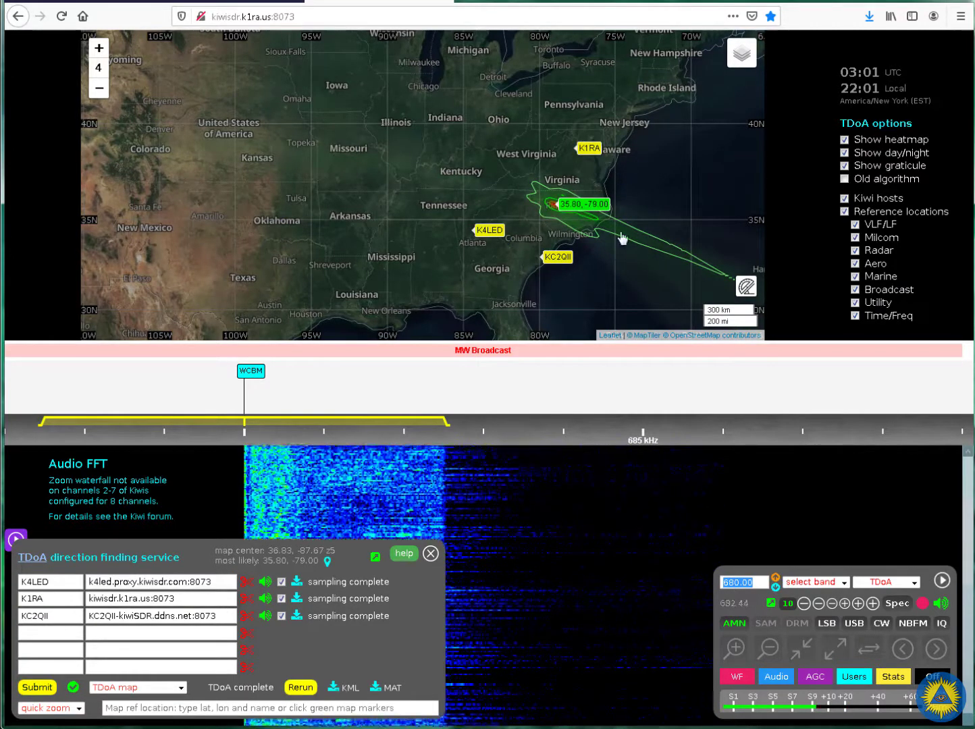
# Step: Zoom in on the result heatmap and centre it on the most likely location
pyautogui.moveTo(626, 235); pyautogui.dragTo(493, 229)
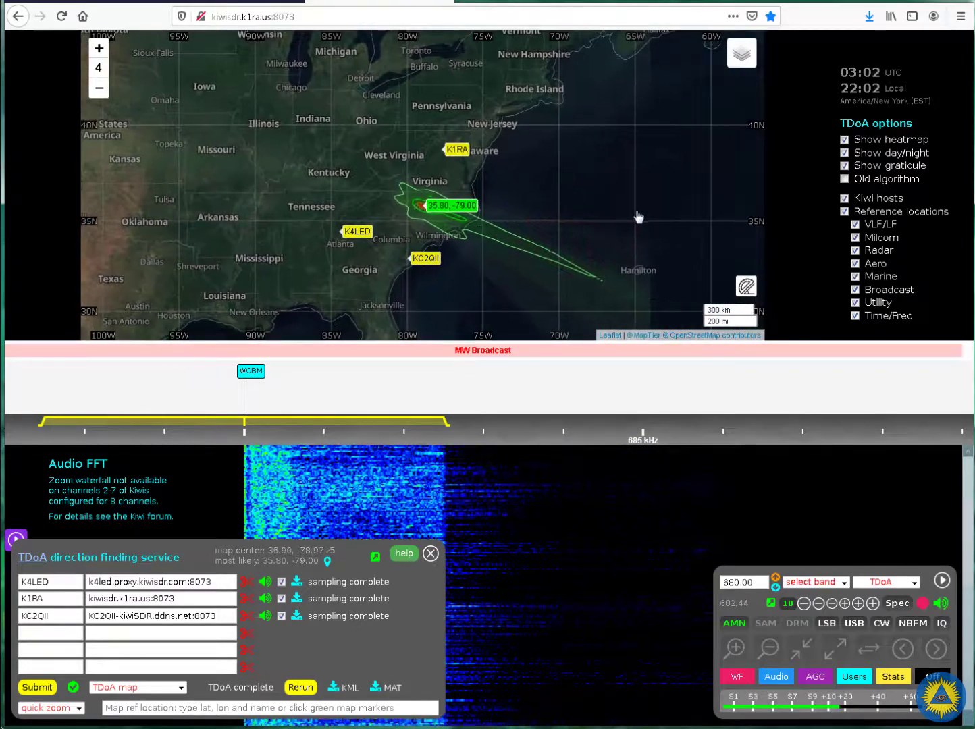
pyautogui.scroll(1, 425, 199)
pyautogui.scroll(1, 428, 209)
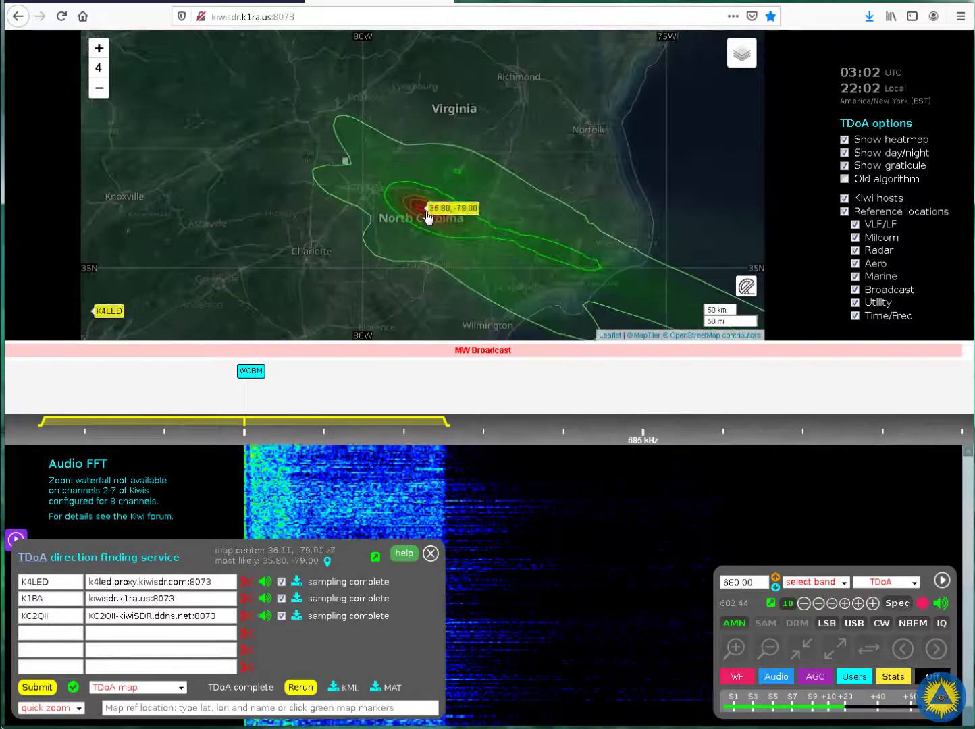
pyautogui.scroll(3, 430, 217)
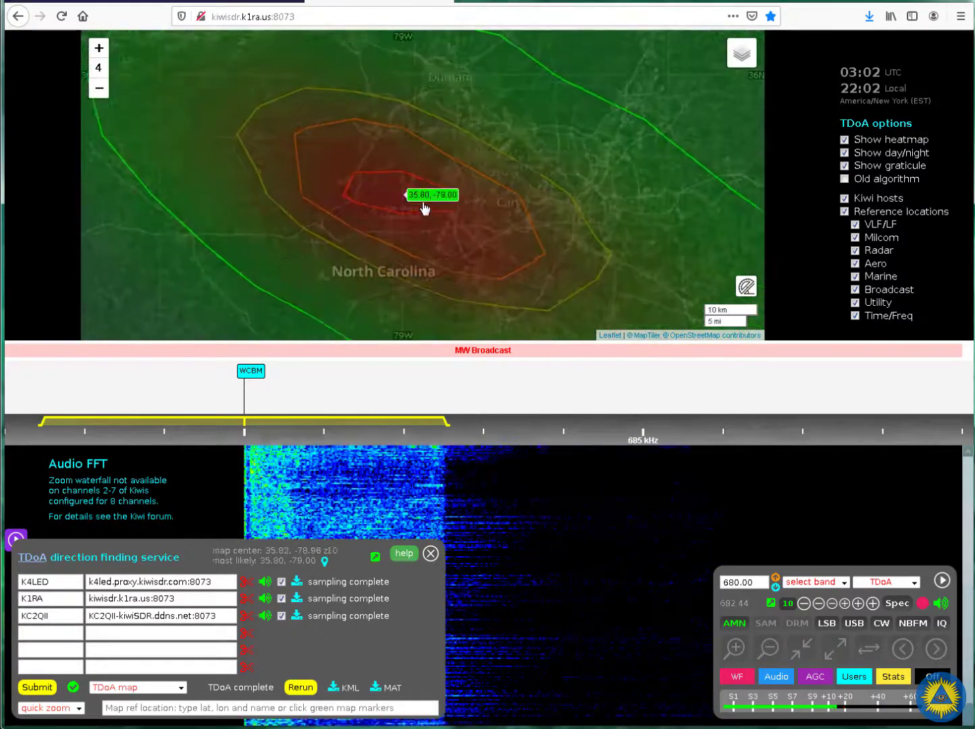
pyautogui.moveTo(527, 221); pyautogui.dragTo(446, 224)
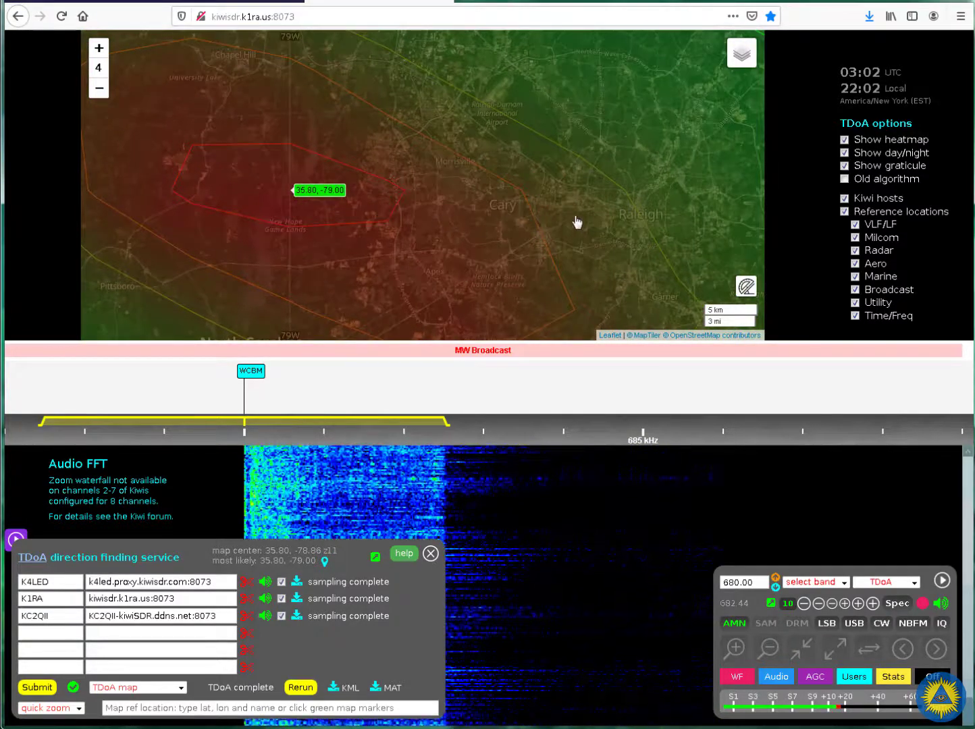
pyautogui.scroll(-1, 566, 226)
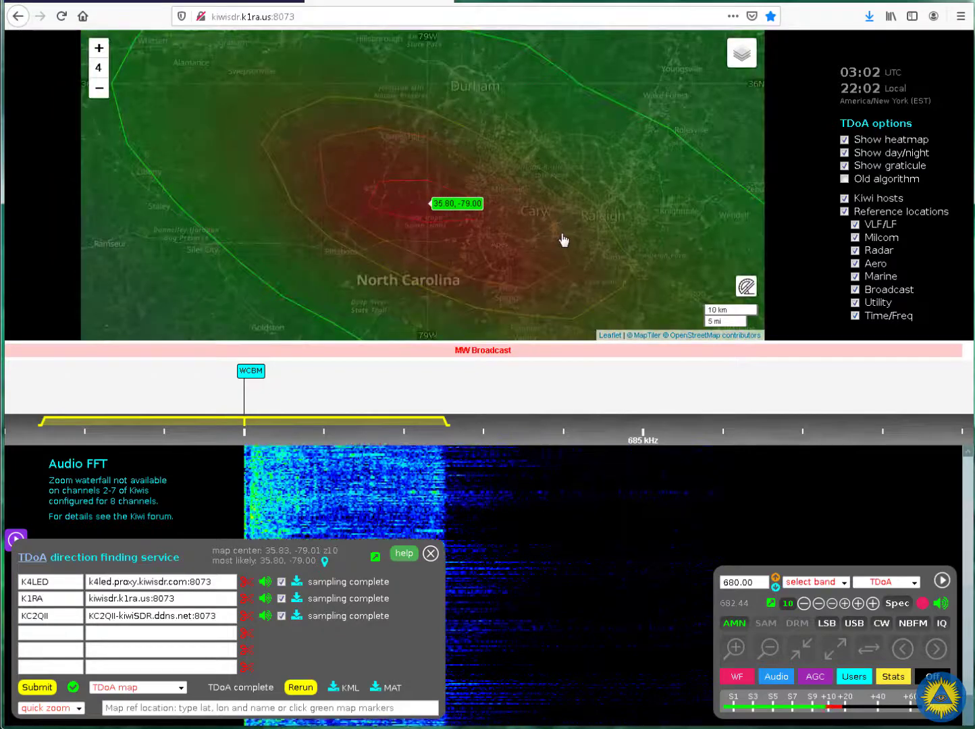
pyautogui.scroll(-2, 521, 239)
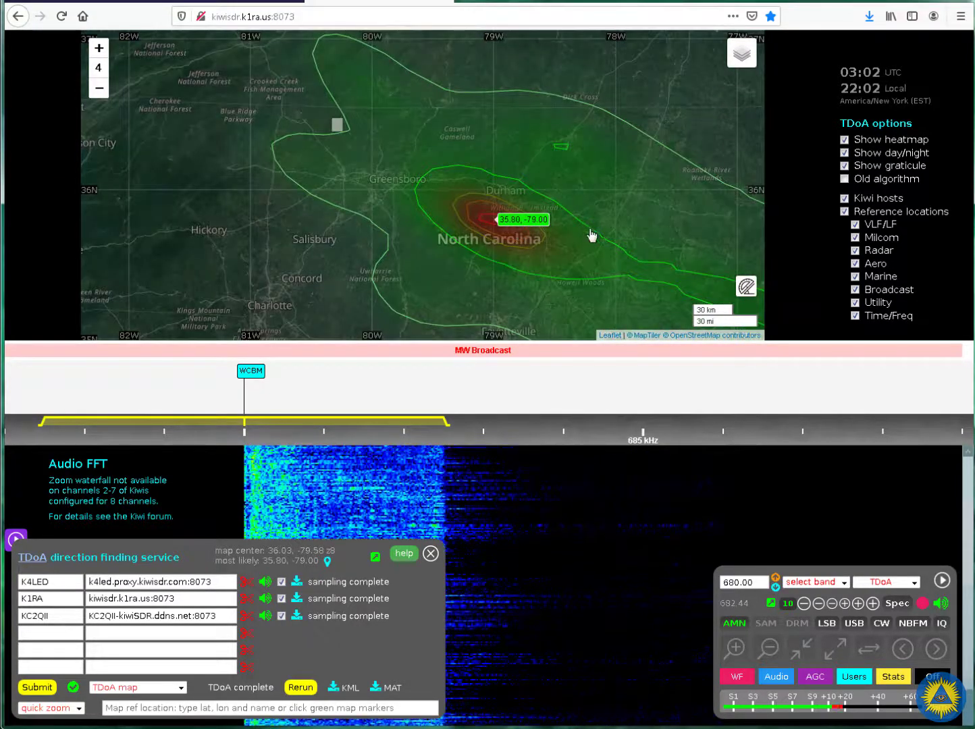
# Step: Reframe the map to show the whole heatmap with Cary and Raleigh nearby
pyautogui.moveTo(594, 234); pyautogui.dragTo(545, 230)
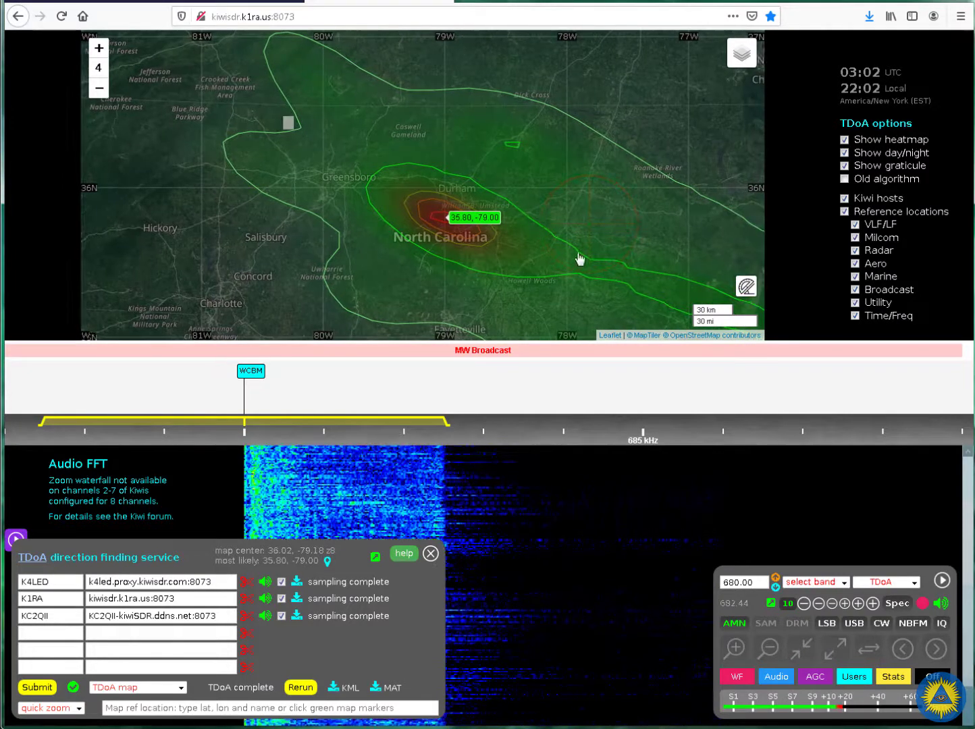
pyautogui.scroll(2, 522, 235)
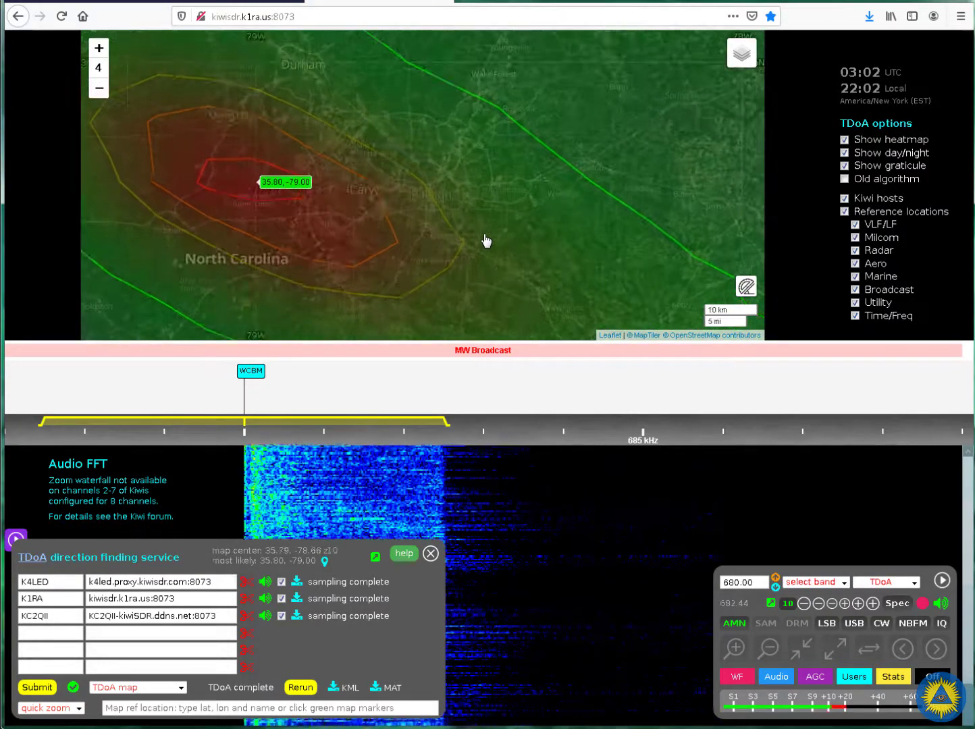
pyautogui.moveTo(486, 238); pyautogui.dragTo(550, 227)
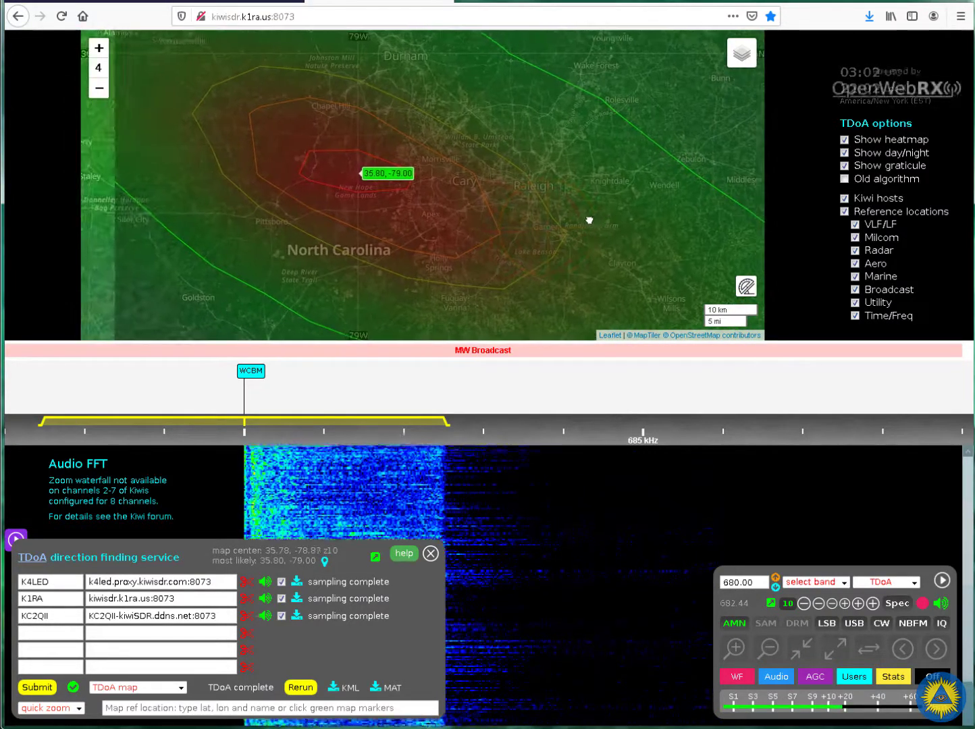
pyautogui.scroll(-1, 540, 225)
pyautogui.scroll(-1, 527, 223)
pyautogui.scroll(-1, 552, 229)
pyautogui.moveTo(575, 224); pyautogui.dragTo(503, 231)
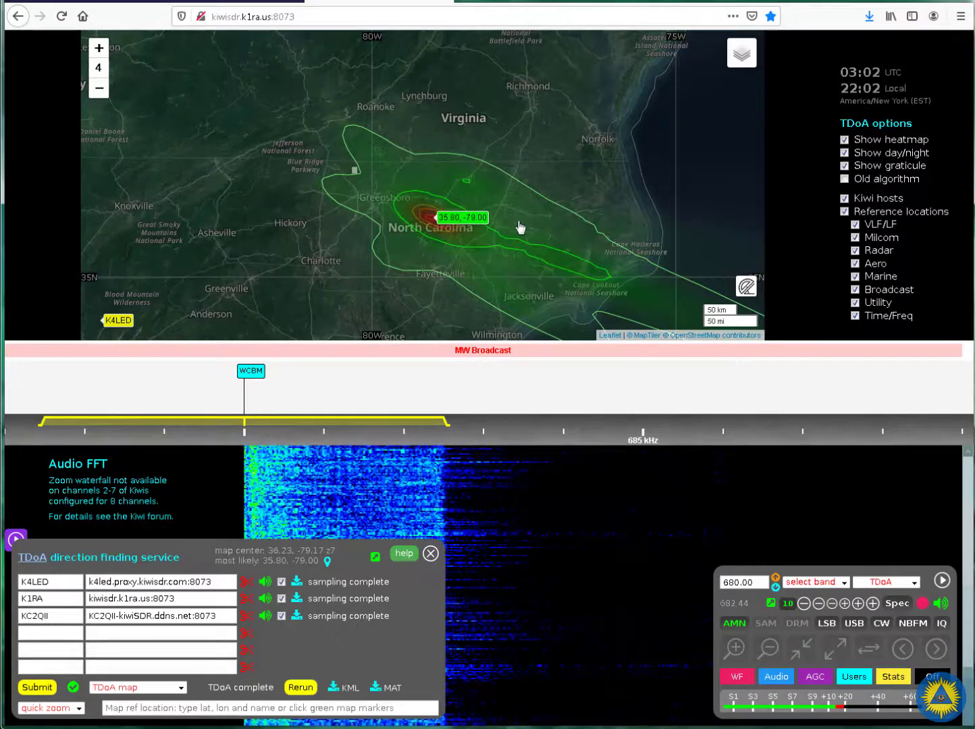
pyautogui.moveTo(520, 228); pyautogui.dragTo(516, 216)
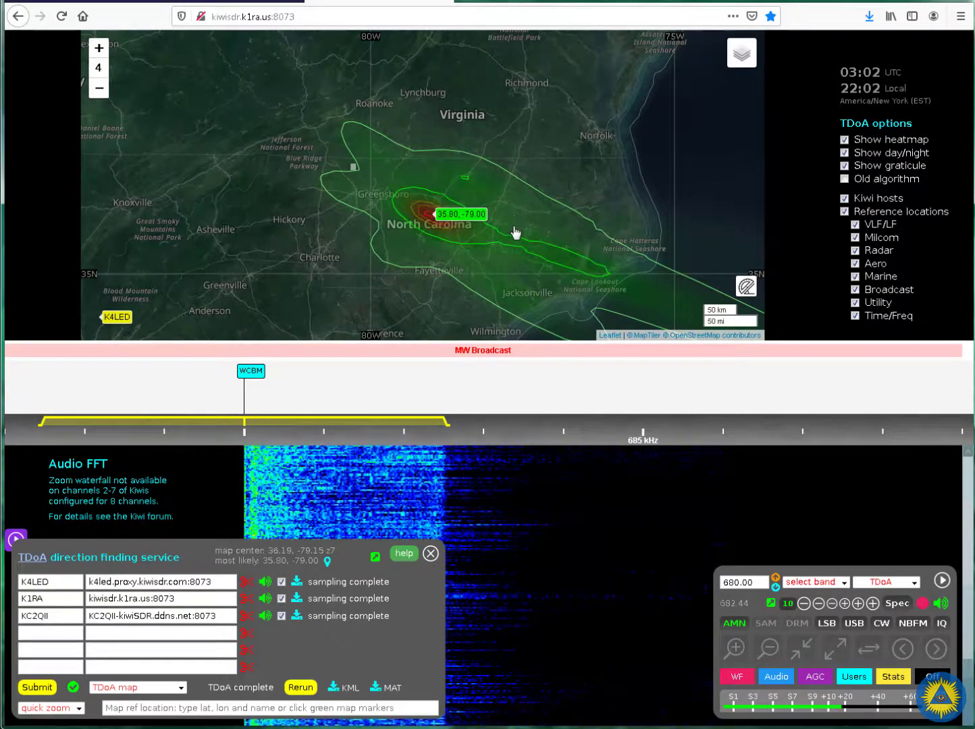
pyautogui.moveTo(485, 238); pyautogui.dragTo(500, 237)
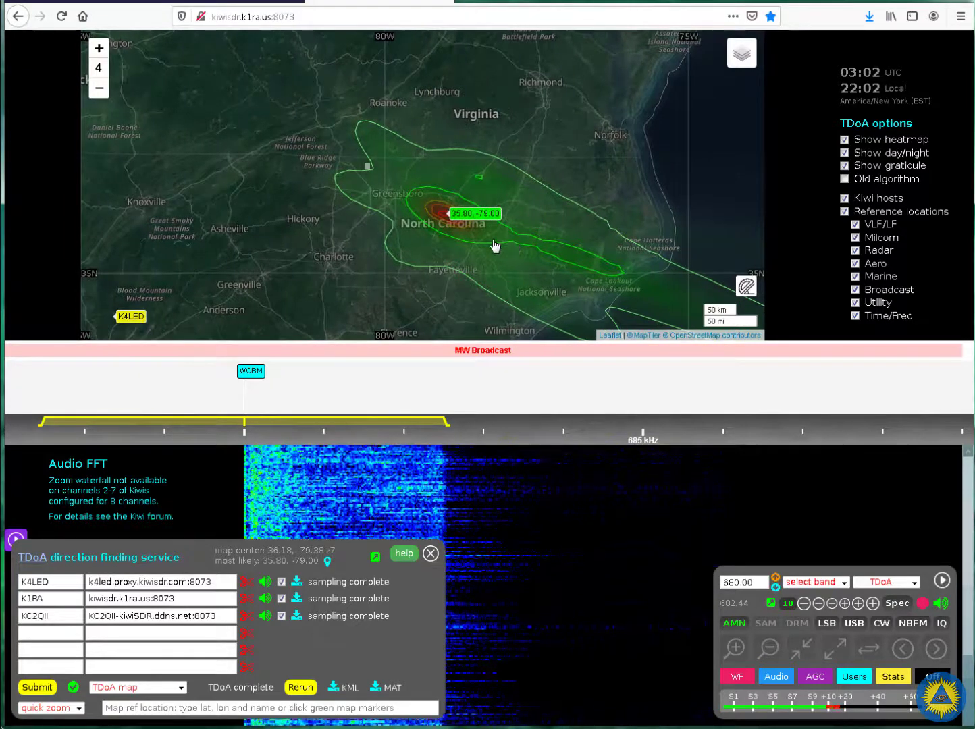